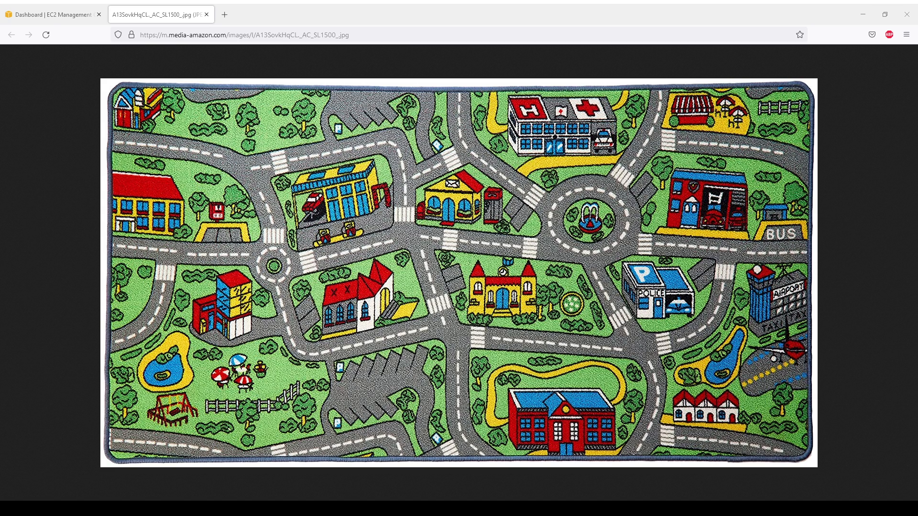
Bring the 'Dashboard | EC2 Management' tab back to the front in Firefox
{"action": "left_click", "coordinate": [43, 17]}
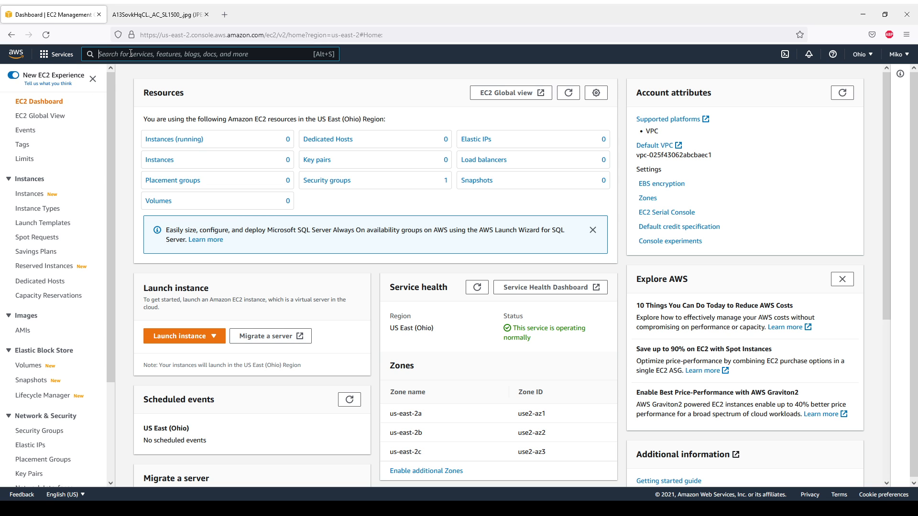
Search the AWS console for 'lightsail', fixing the typo, and open the Lightsail service
{"action": "type", "text": "lighsail"}
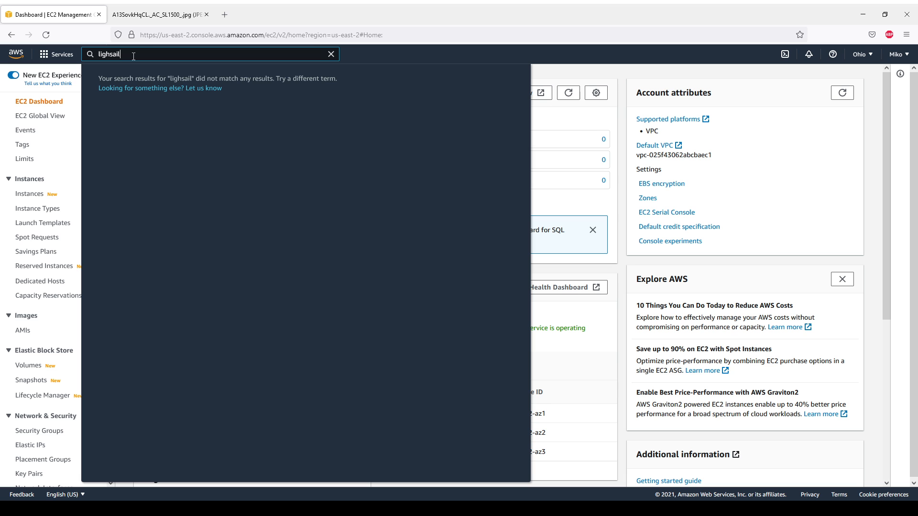
{"action": "key", "text": "Left"}
{"action": "key", "text": "Left"}
{"action": "key", "text": "Left"}
{"action": "key", "text": "Left"}
{"action": "type", "text": "t"}
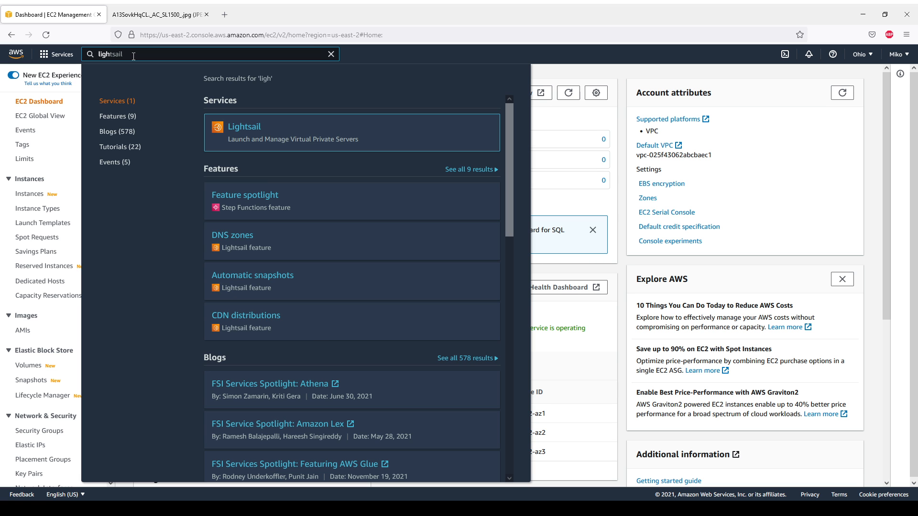
{"action": "type", "text": "sail"}
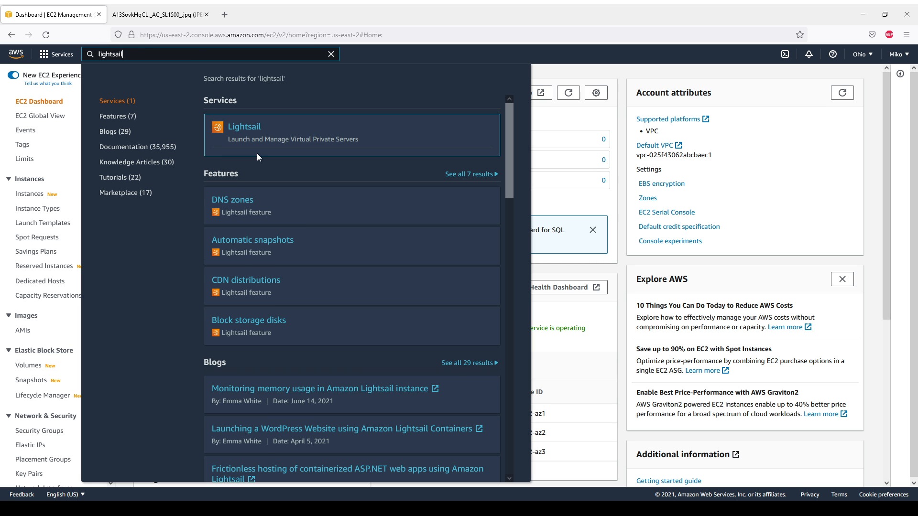
{"action": "left_click", "coordinate": [247, 122]}
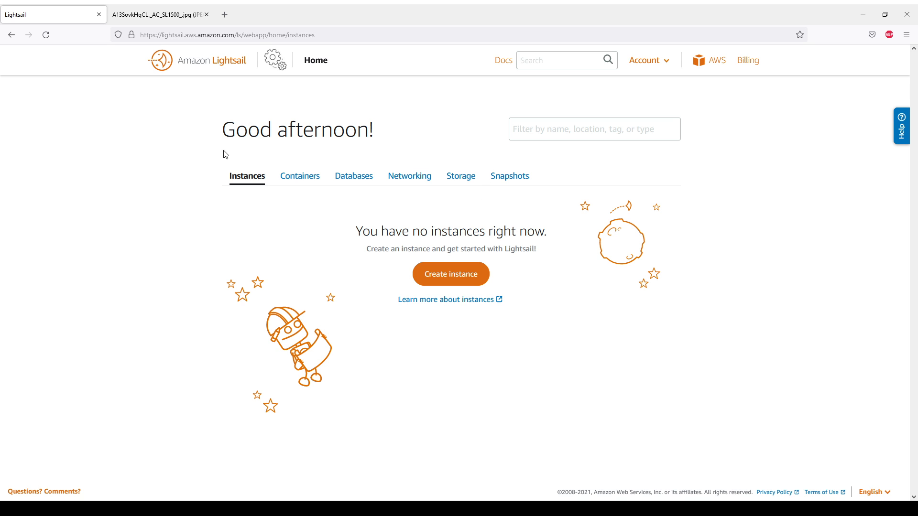
Create a Linux/Unix WordPress instance named WordPress-1 on the $3.5 plan
{"action": "left_click", "coordinate": [442, 283]}
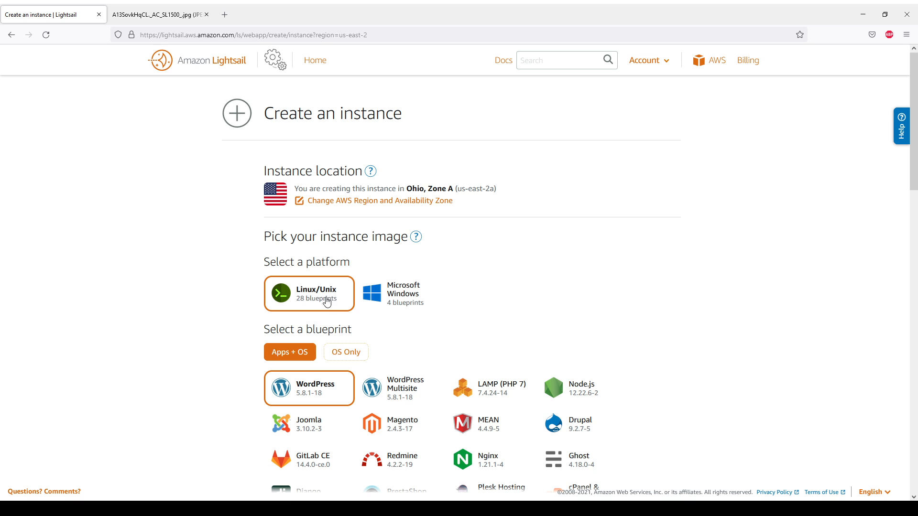
{"action": "scroll", "coordinate": [232, 312], "scroll_direction": "down", "scroll_amount": 2}
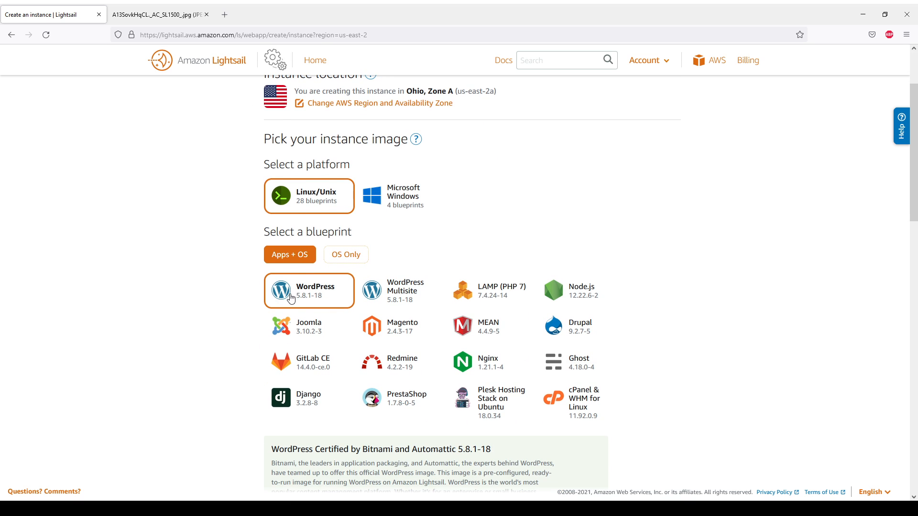
{"action": "scroll", "coordinate": [247, 311], "scroll_direction": "down", "scroll_amount": 6}
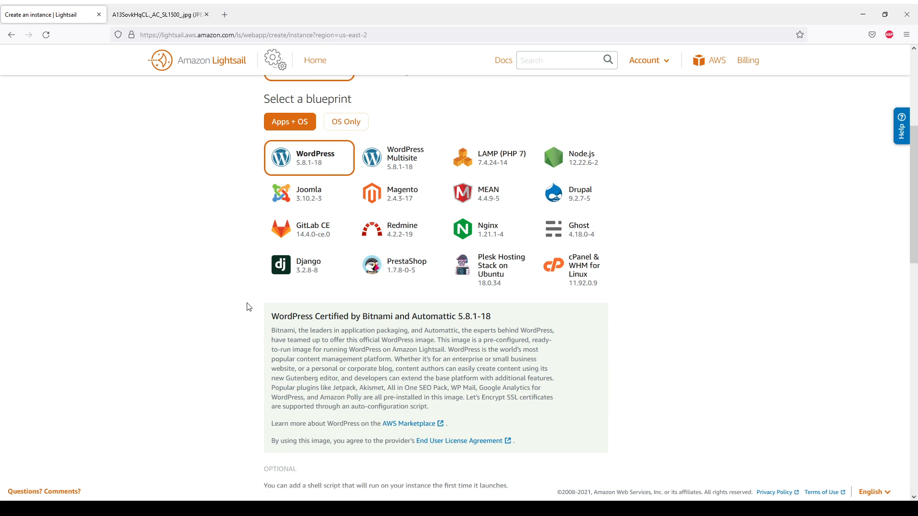
{"action": "scroll", "coordinate": [247, 296], "scroll_direction": "down", "scroll_amount": 2}
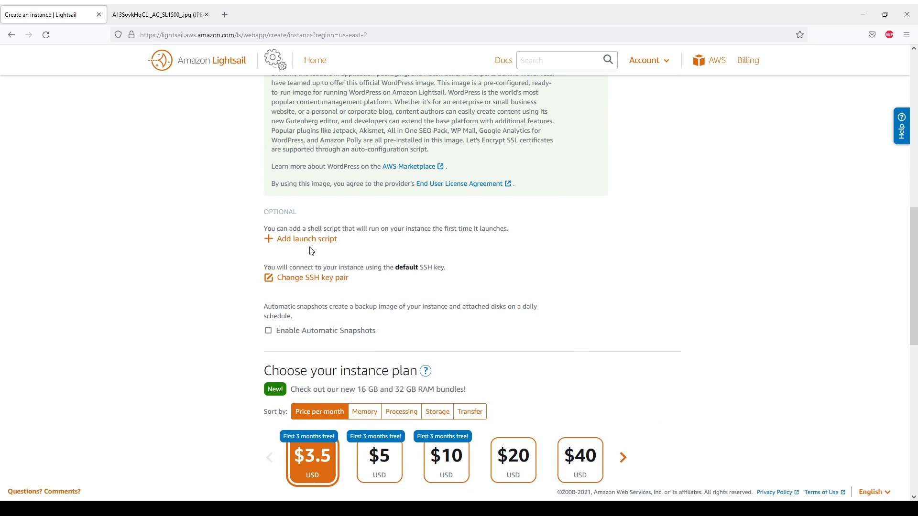
{"action": "scroll", "coordinate": [248, 320], "scroll_direction": "down", "scroll_amount": 4}
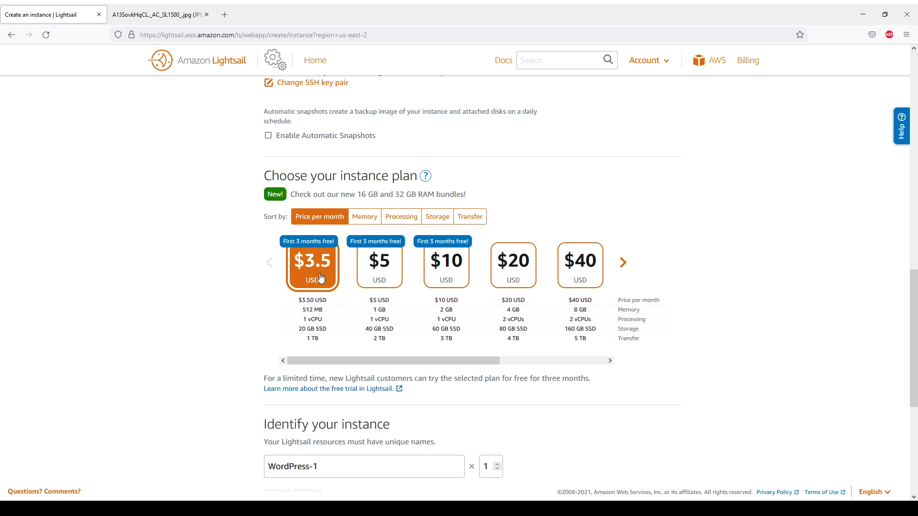
{"action": "scroll", "coordinate": [285, 317], "scroll_direction": "down", "scroll_amount": 5}
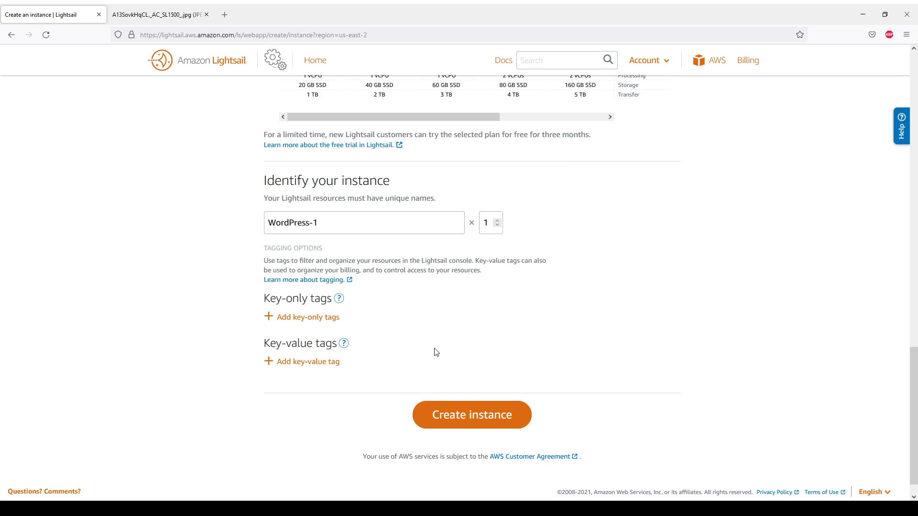
{"action": "left_click", "coordinate": [451, 419]}
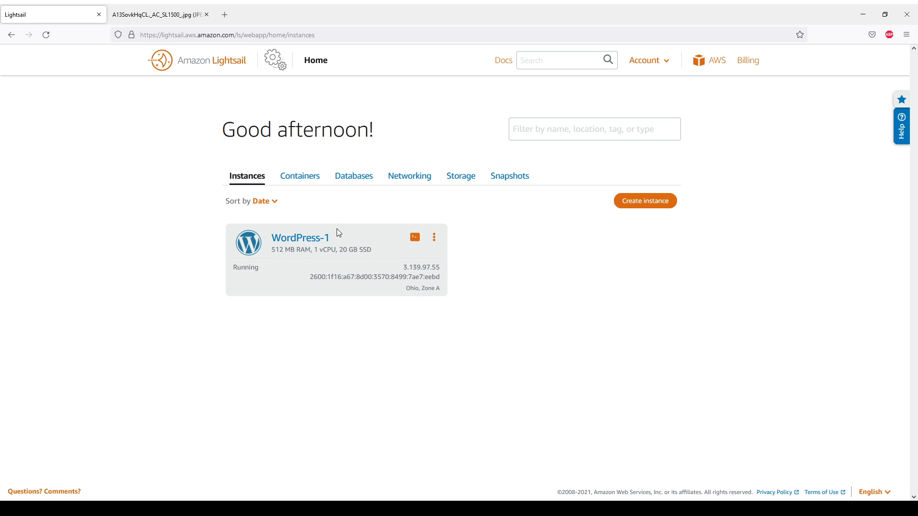
{"action": "left_click", "coordinate": [175, 20]}
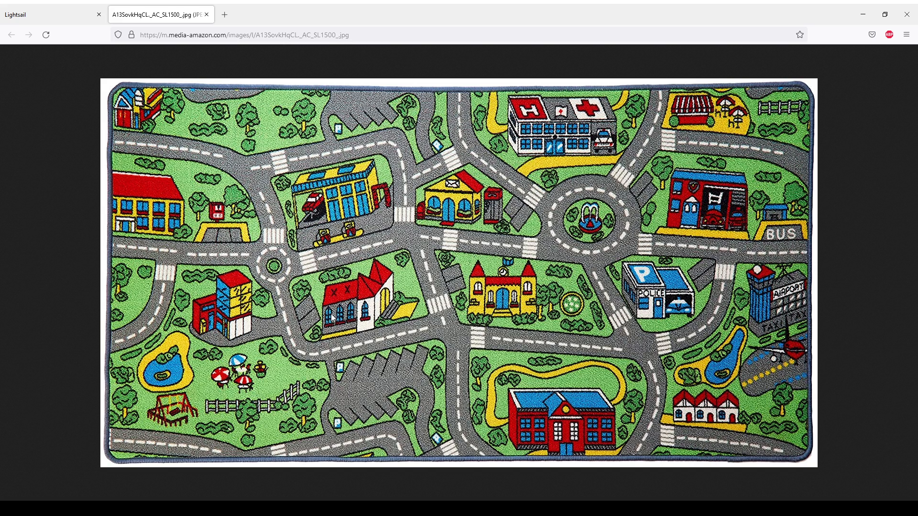
{"action": "left_click", "coordinate": [70, 17]}
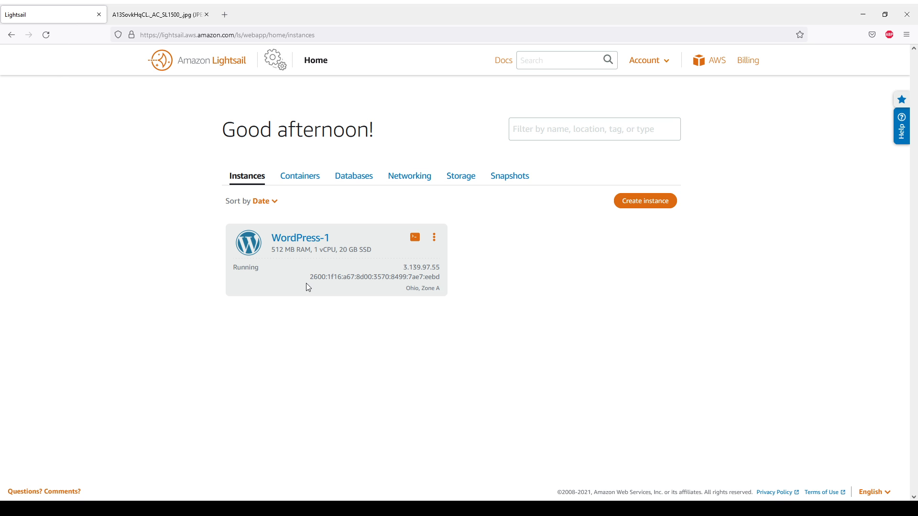
Open WordPress-1's connection details and copy its public IP 3.139.97.55
{"action": "left_click", "coordinate": [312, 239]}
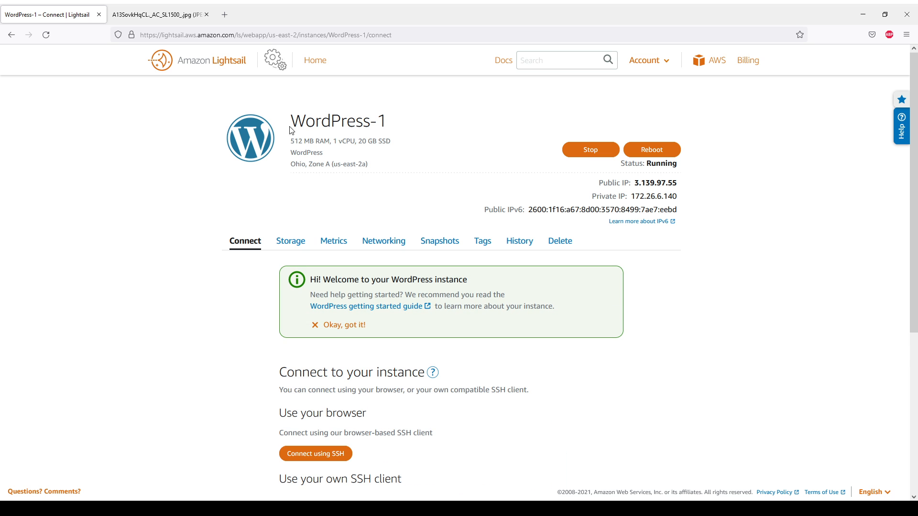
{"action": "scroll", "coordinate": [420, 377], "scroll_direction": "down", "scroll_amount": 2}
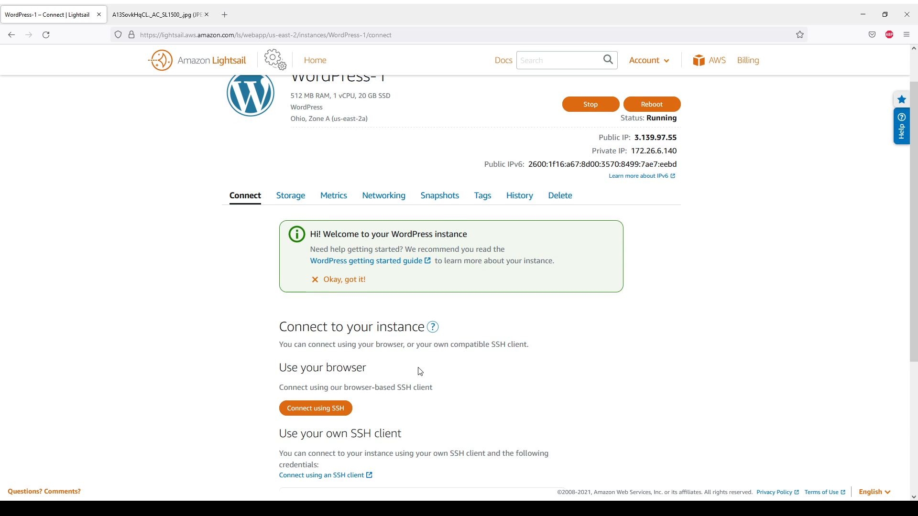
{"action": "scroll", "coordinate": [408, 358], "scroll_direction": "down", "scroll_amount": 3}
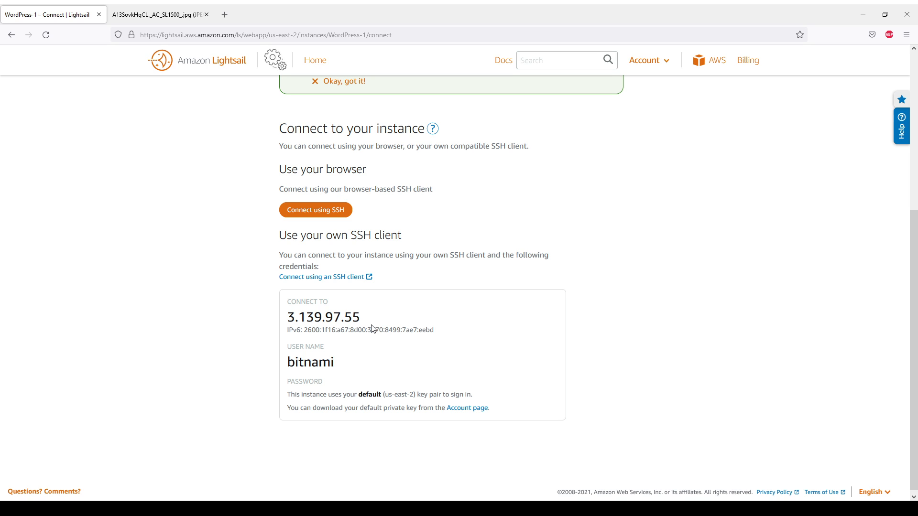
{"action": "scroll", "coordinate": [373, 329], "scroll_direction": "up", "scroll_amount": 2}
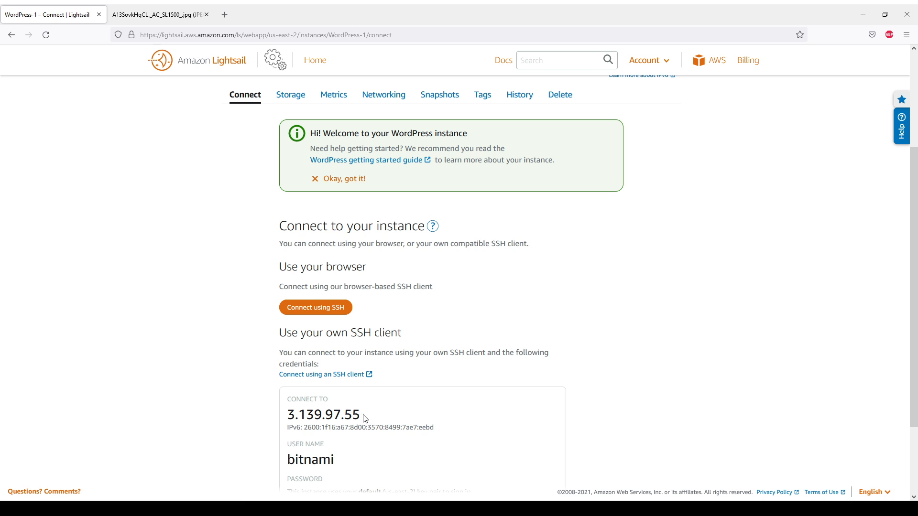
{"action": "scroll", "coordinate": [363, 379], "scroll_direction": "down", "scroll_amount": 2}
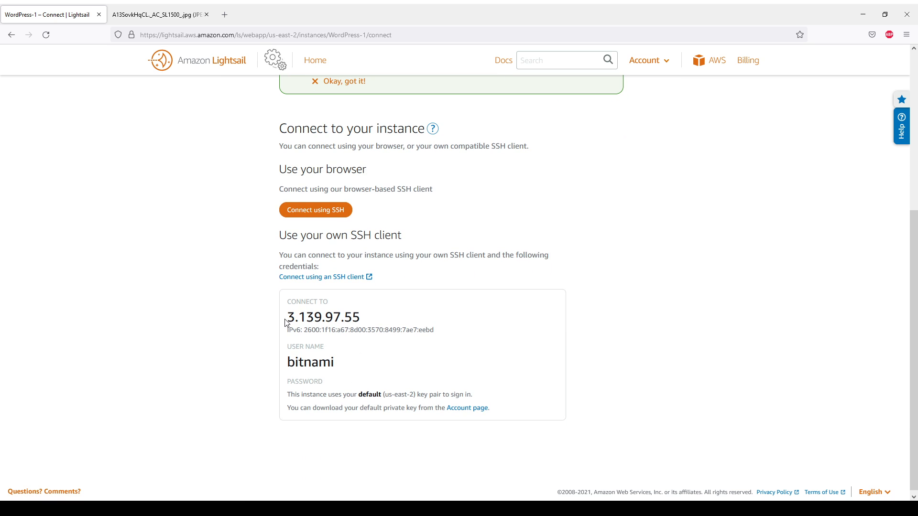
{"action": "mouse_move", "coordinate": [287, 317]}
{"action": "left_mouse_down"}
{"action": "mouse_move", "coordinate": [361, 320]}
{"action": "mouse_move", "coordinate": [285, 320]}
{"action": "left_mouse_up"}
{"action": "key", "text": "ctrl+c"}
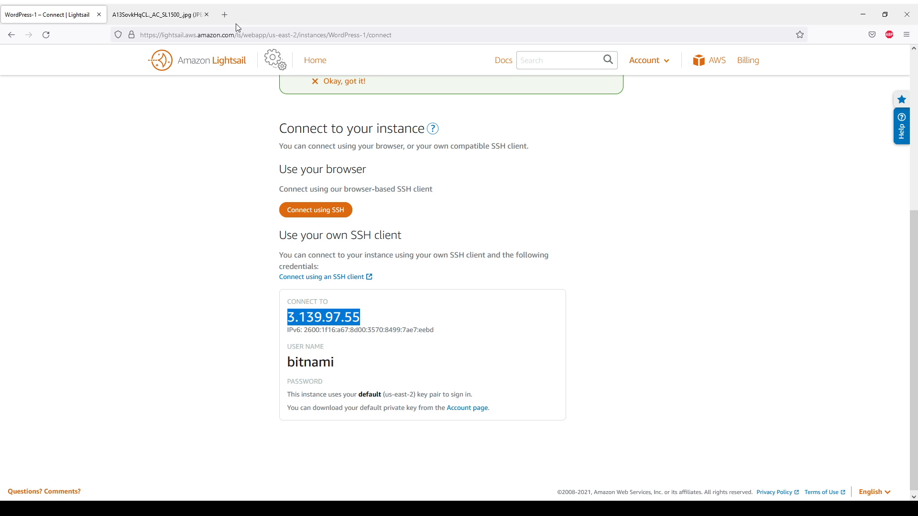
Open the instance address 3.139.97.55 in a new Firefox tab
{"action": "left_click", "coordinate": [225, 18]}
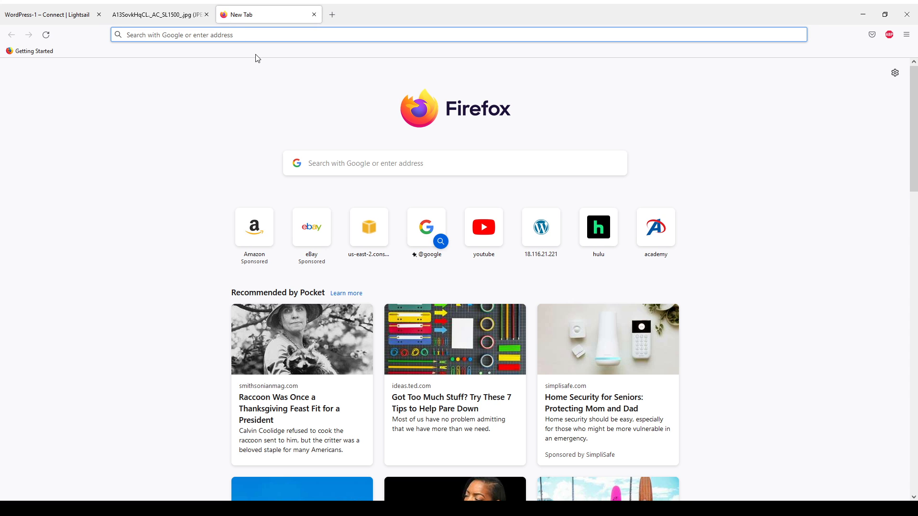
{"action": "key", "text": "ctrl+v"}
{"action": "key", "text": "Return"}
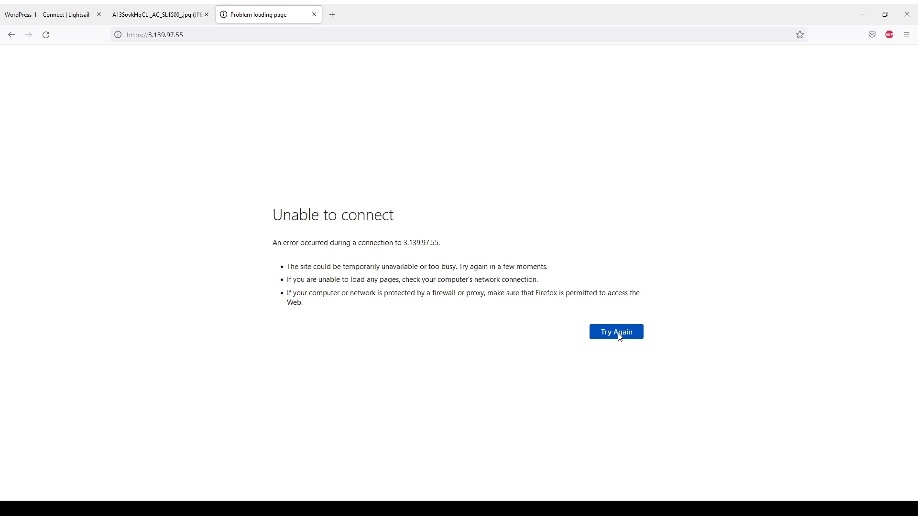
{"action": "left_click", "coordinate": [73, 18]}
{"action": "left_click", "coordinate": [266, 17]}
{"action": "left_click", "coordinate": [268, 38]}
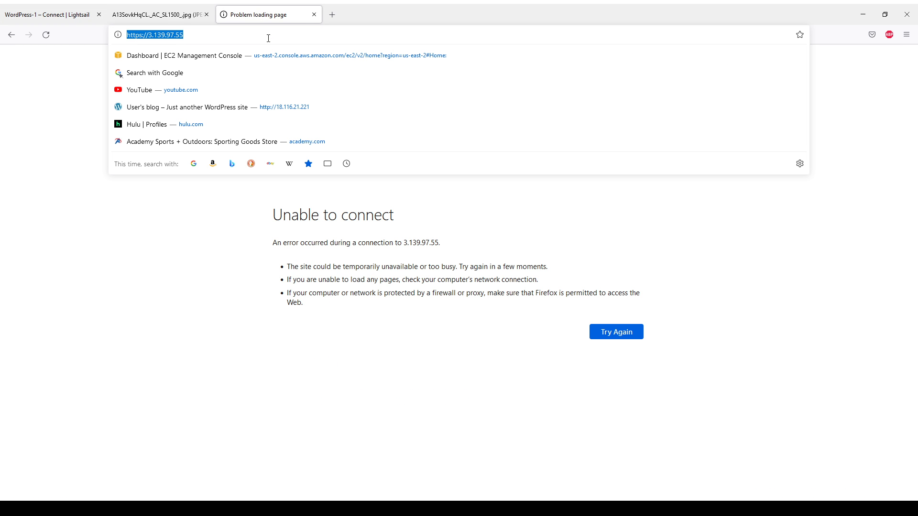
{"action": "key", "text": "Return"}
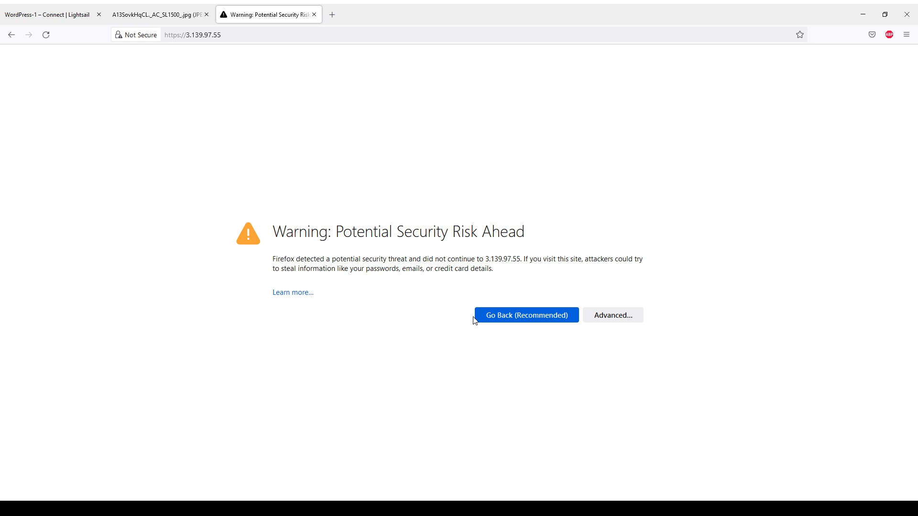
{"action": "left_click_drag", "start_coordinate": [281, 231], "coordinate": [523, 272]}
{"action": "left_click", "coordinate": [531, 280]}
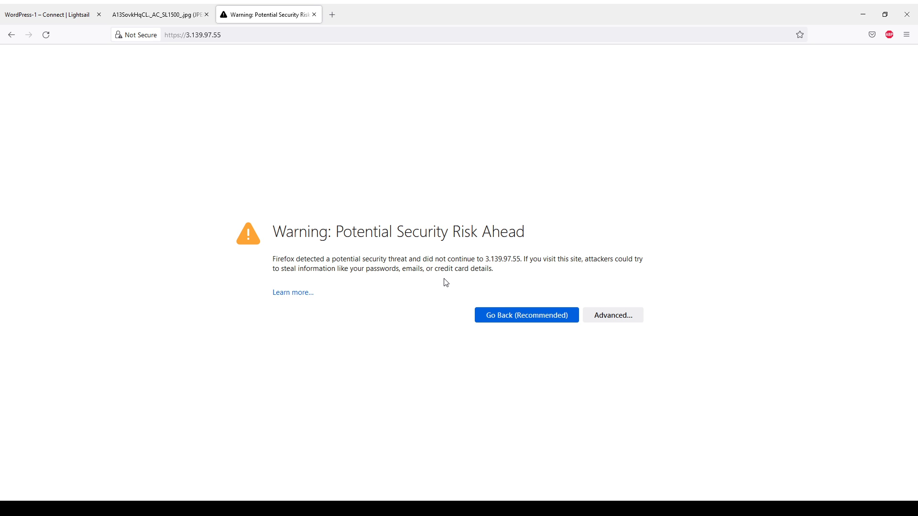
{"action": "left_click", "coordinate": [612, 319]}
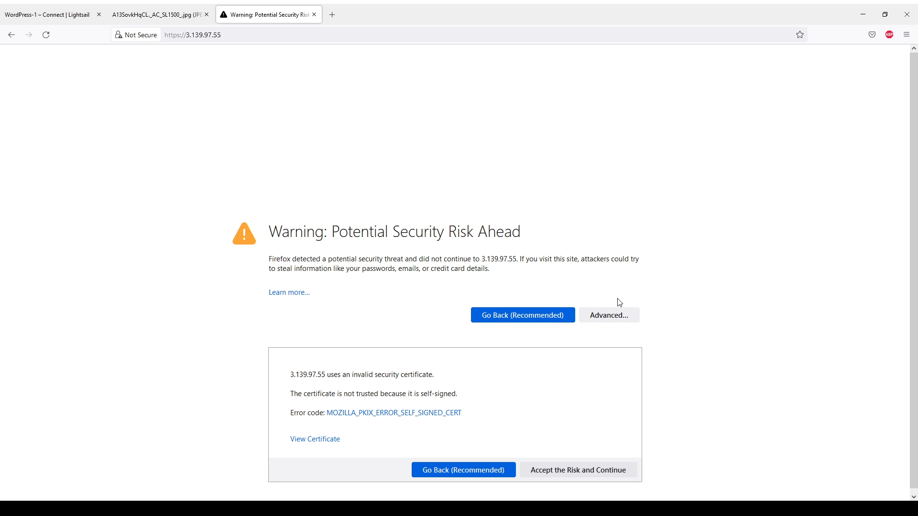
{"action": "left_click", "coordinate": [553, 475]}
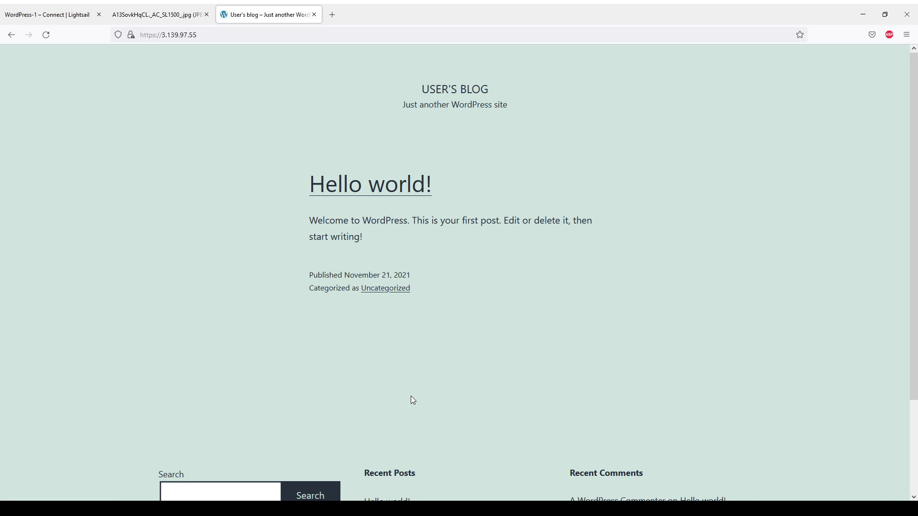
Scroll through the User's Blog home page to view the Hello world! post
{"action": "scroll", "coordinate": [412, 397], "scroll_direction": "down", "scroll_amount": 3}
{"action": "scroll", "coordinate": [459, 387], "scroll_direction": "up", "scroll_amount": 3}
{"action": "scroll", "coordinate": [409, 287], "scroll_direction": "down", "scroll_amount": 3}
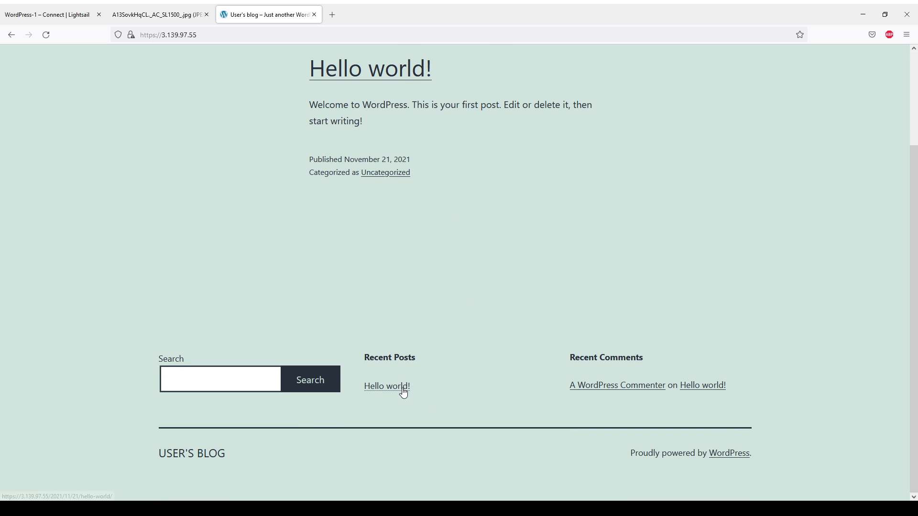
{"action": "scroll", "coordinate": [403, 392], "scroll_direction": "up", "scroll_amount": 2}
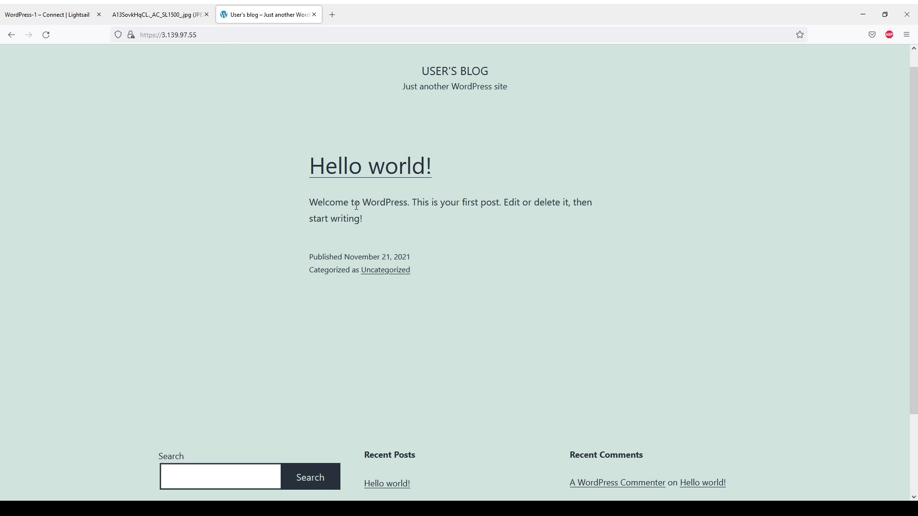
{"action": "left_click_drag", "start_coordinate": [356, 206], "coordinate": [437, 251]}
{"action": "left_click", "coordinate": [443, 253]}
Return to the Lightsail instances list and launch a browser SSH terminal for WordPress-1
{"action": "left_click", "coordinate": [48, 8]}
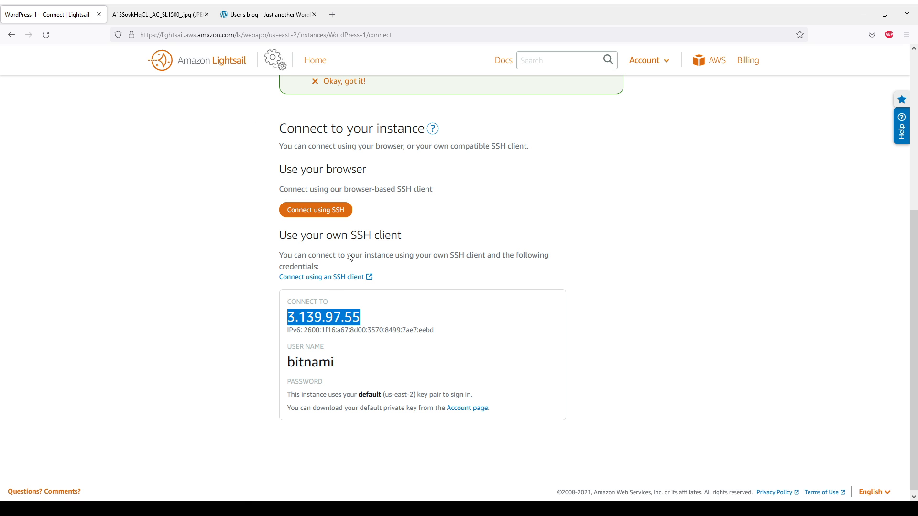
{"action": "scroll", "coordinate": [195, 174], "scroll_direction": "down", "scroll_amount": 1}
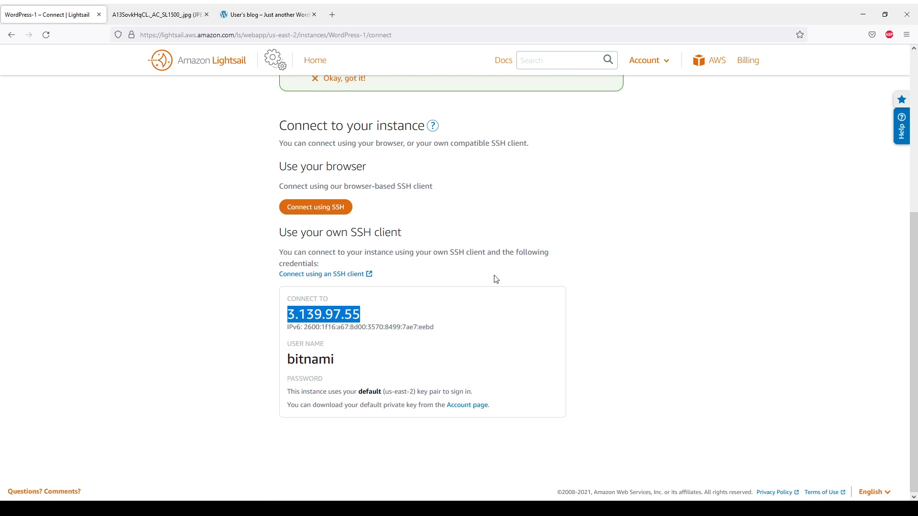
{"action": "scroll", "coordinate": [497, 280], "scroll_direction": "up", "scroll_amount": 5}
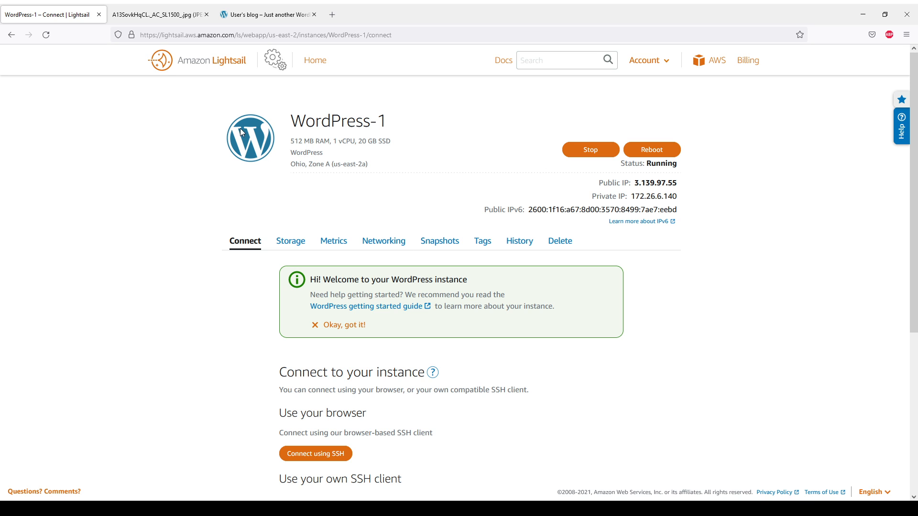
{"action": "left_click", "coordinate": [205, 70]}
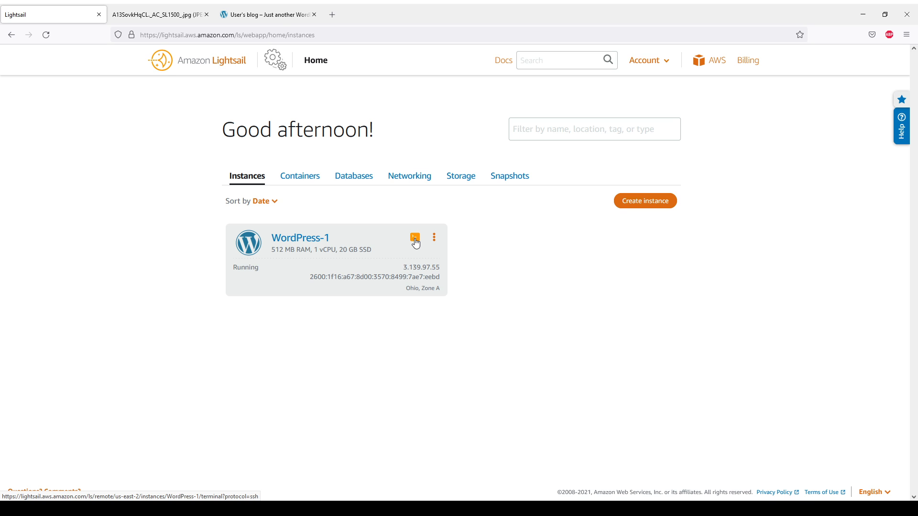
{"action": "left_click", "coordinate": [415, 240]}
{"action": "left_click", "coordinate": [415, 239]}
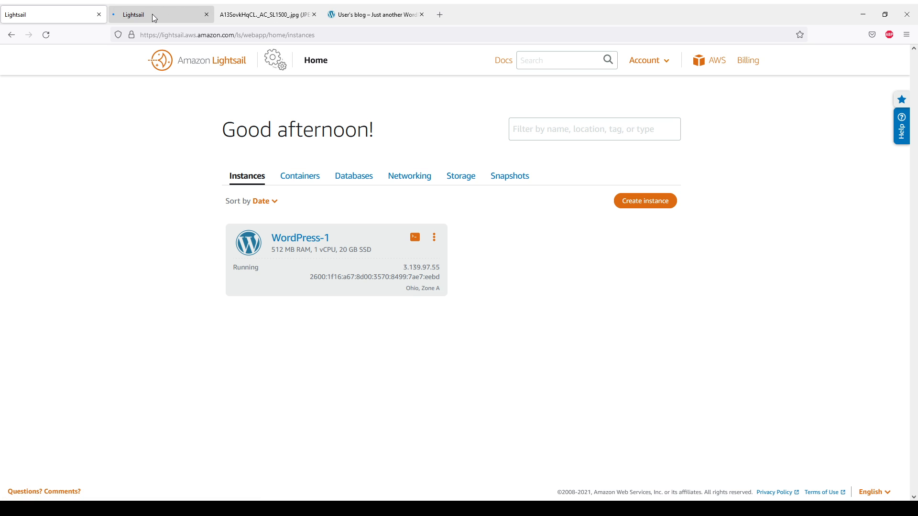
{"action": "left_click", "coordinate": [153, 16]}
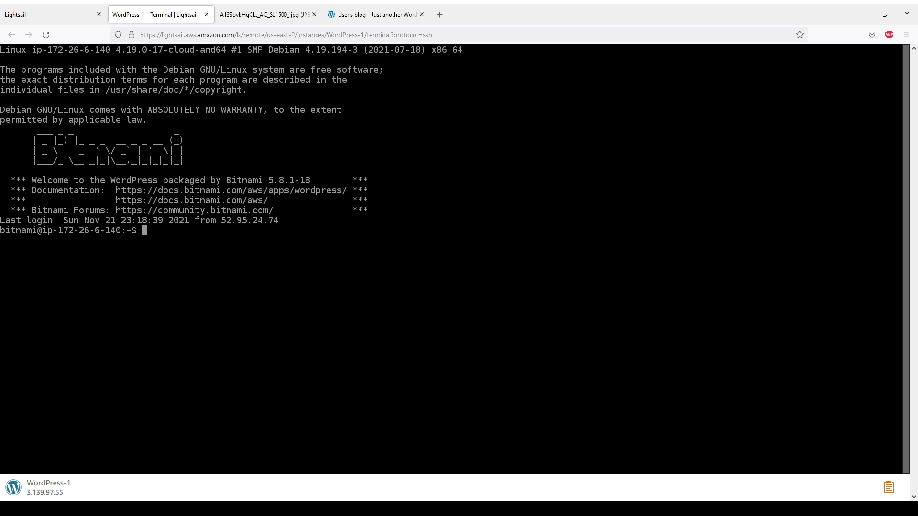
Run whoami, date, cal and ls in the WordPress-1 SSH terminal
{"action": "left_click", "coordinate": [308, 229]}
{"action": "type", "text": "who"}
{"action": "type", "text": "ami"}
{"action": "key", "text": "Return"}
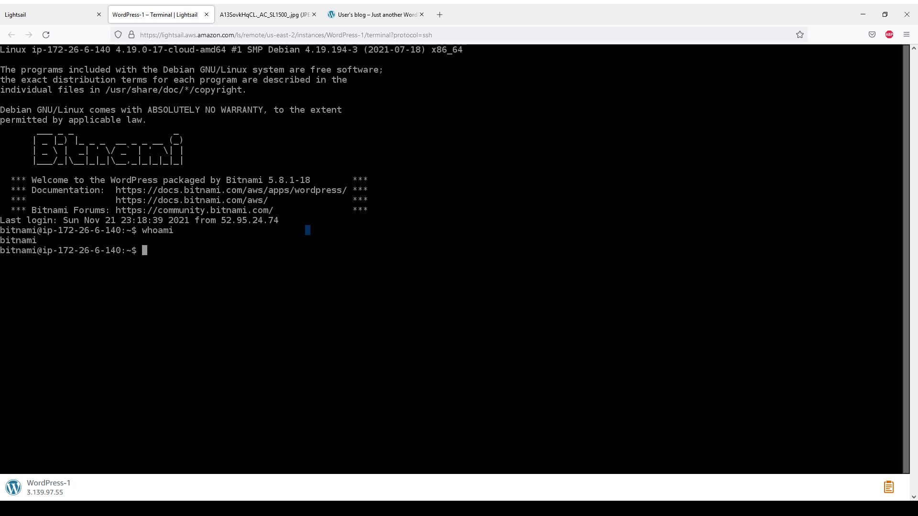
{"action": "type", "text": "date"}
{"action": "key", "text": "Return"}
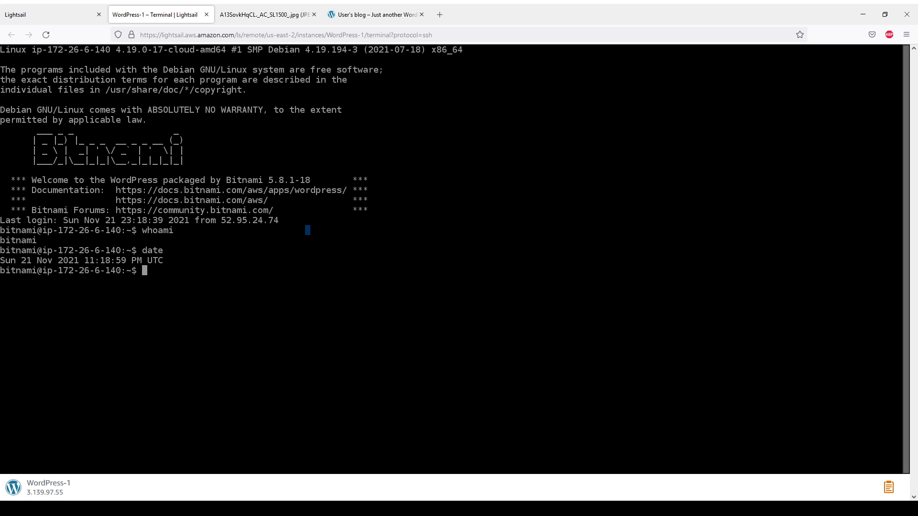
{"action": "type", "text": "cal"}
{"action": "key", "text": "Return"}
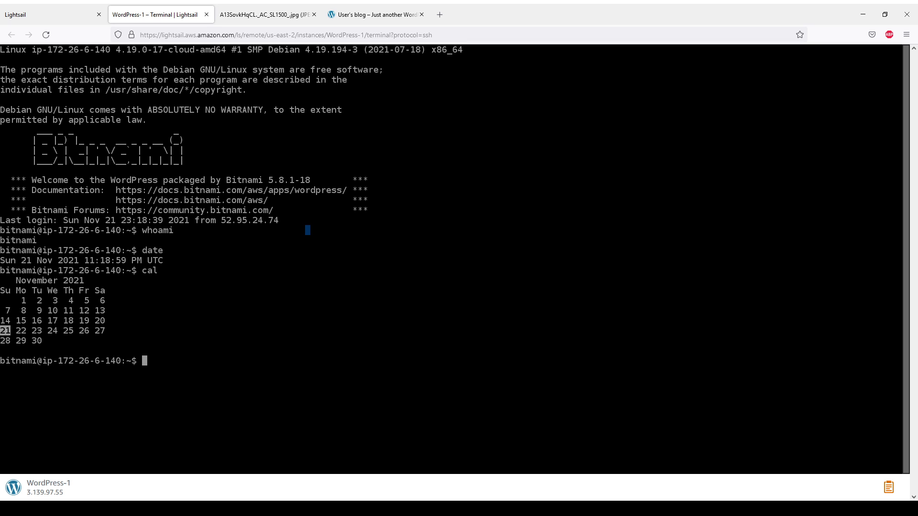
{"action": "type", "text": "ls"}
{"action": "key", "text": "Return"}
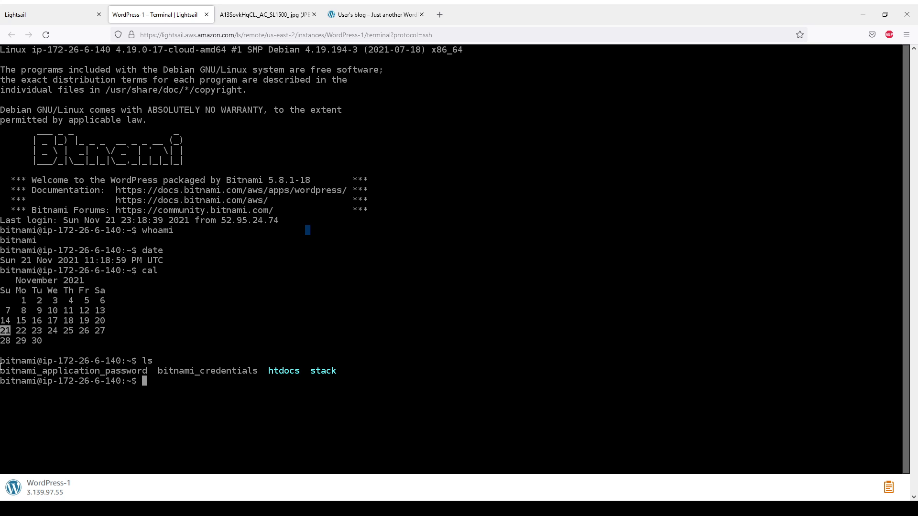
Print bitnami_application_password with cat and copy the displayed password
{"action": "left_click_drag", "start_coordinate": [2, 369], "coordinate": [260, 372]}
{"action": "left_click", "coordinate": [154, 369]}
{"action": "type", "text": "cat bitnam"}
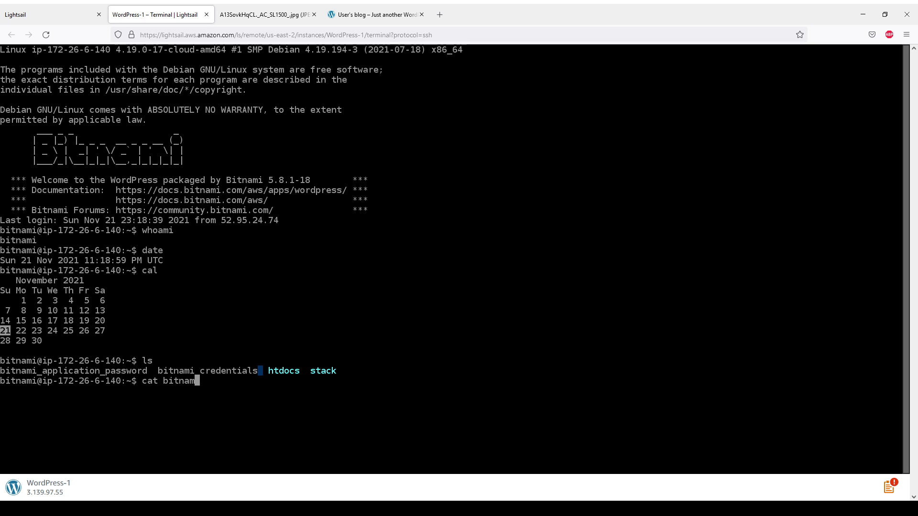
{"action": "type", "text": "i_application_password"}
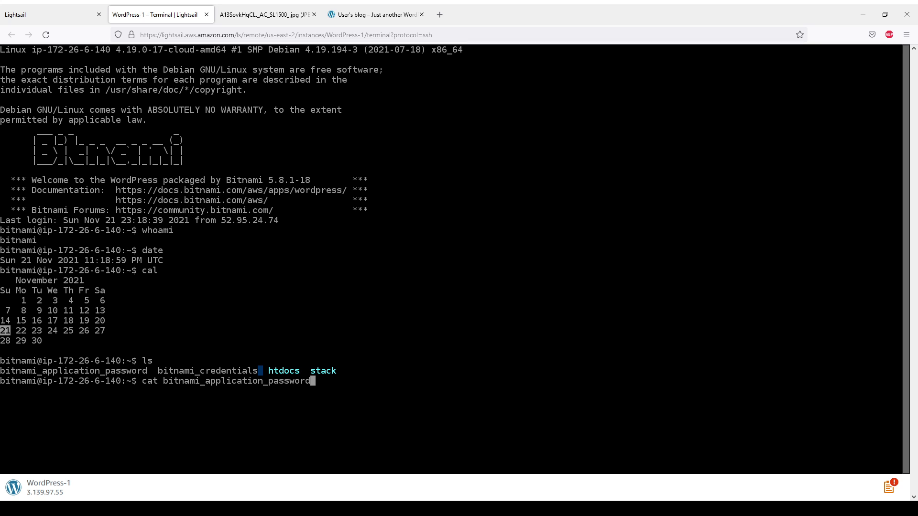
{"action": "key", "text": "Return"}
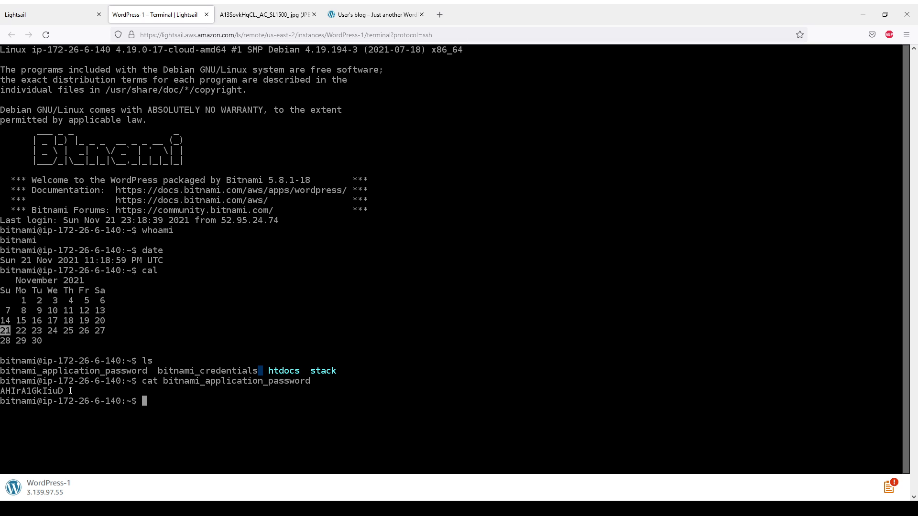
{"action": "left_click_drag", "start_coordinate": [63, 390], "coordinate": [1, 390]}
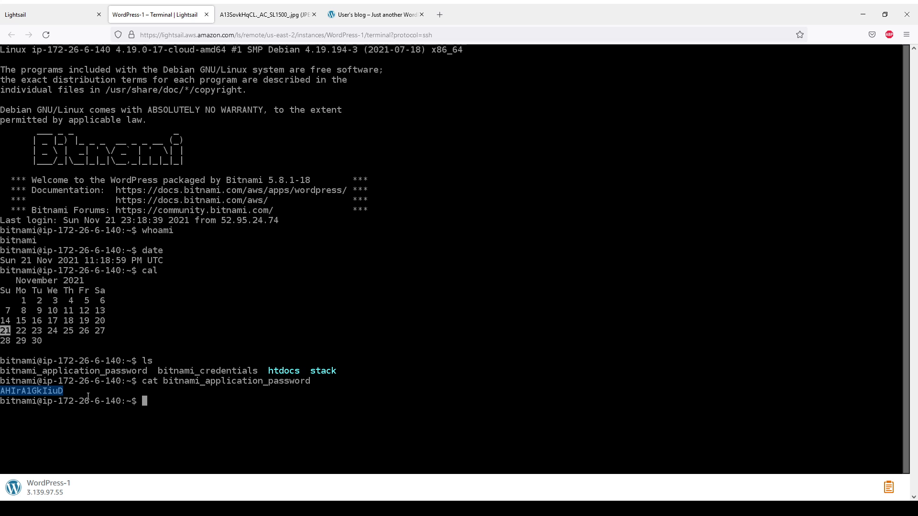
{"action": "left_click", "coordinate": [378, 14]}
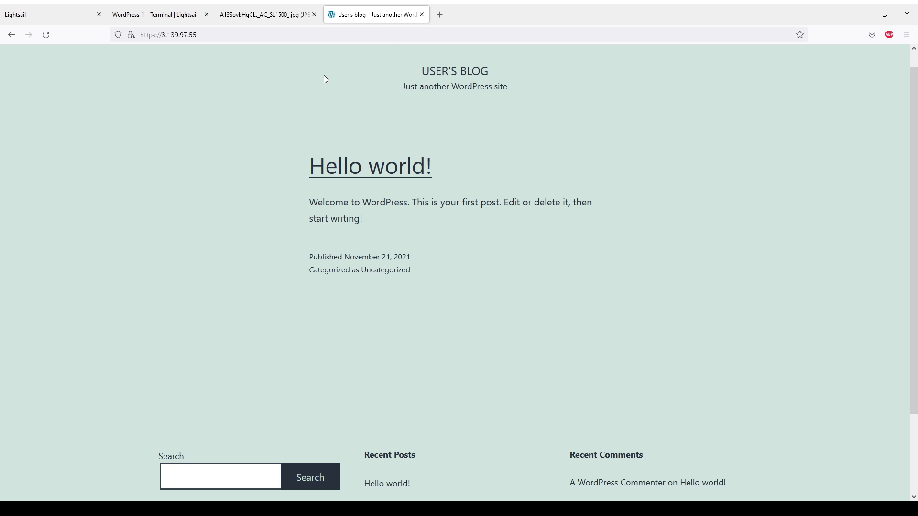
Sign in at the site's /login page with the admin username and copied application password
{"action": "left_click", "coordinate": [255, 32]}
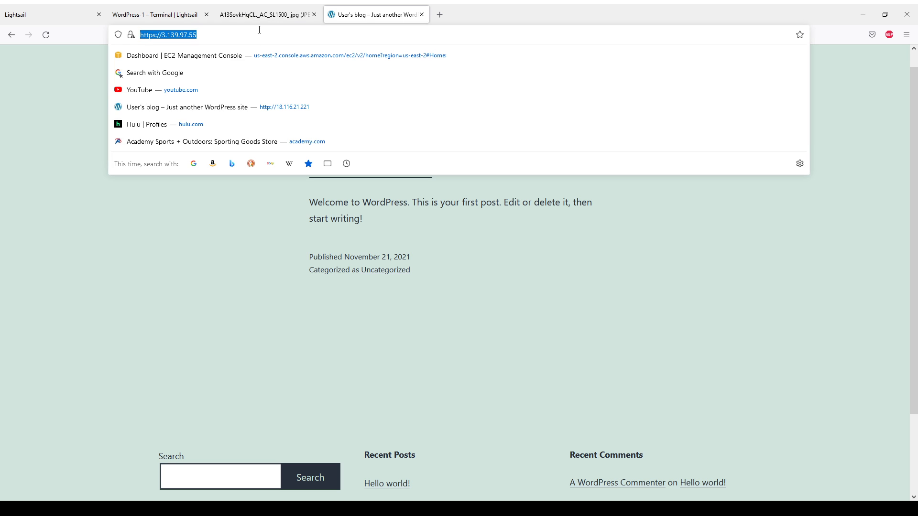
{"action": "left_click", "coordinate": [260, 31]}
{"action": "type", "text": "/login"}
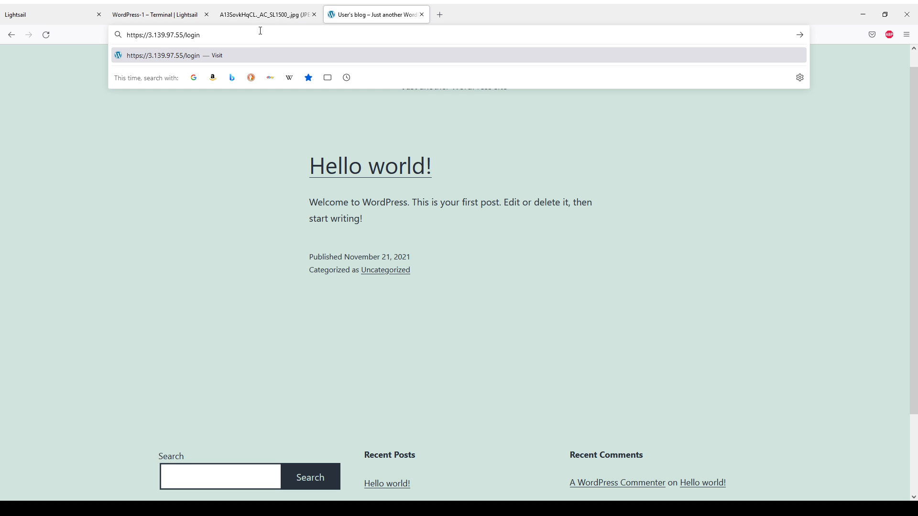
{"action": "key", "text": "Return"}
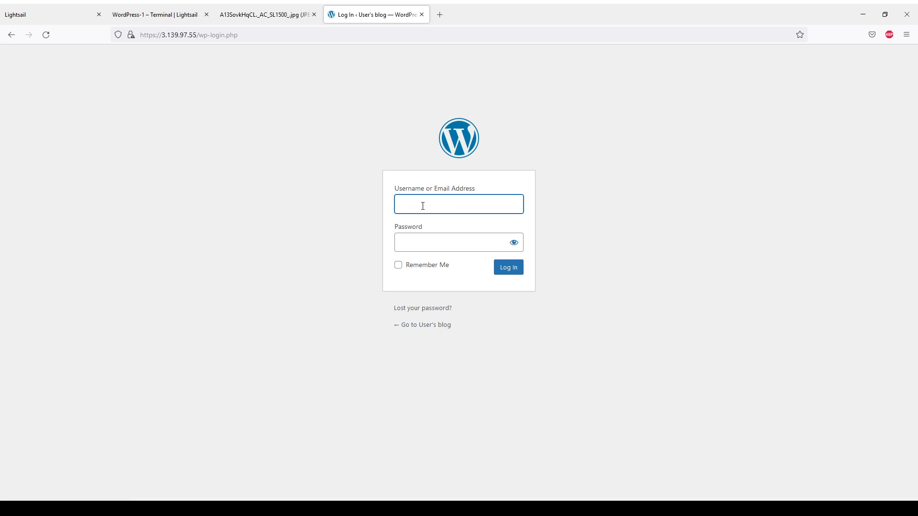
{"action": "type", "text": "user"}
{"action": "key", "text": "Tab"}
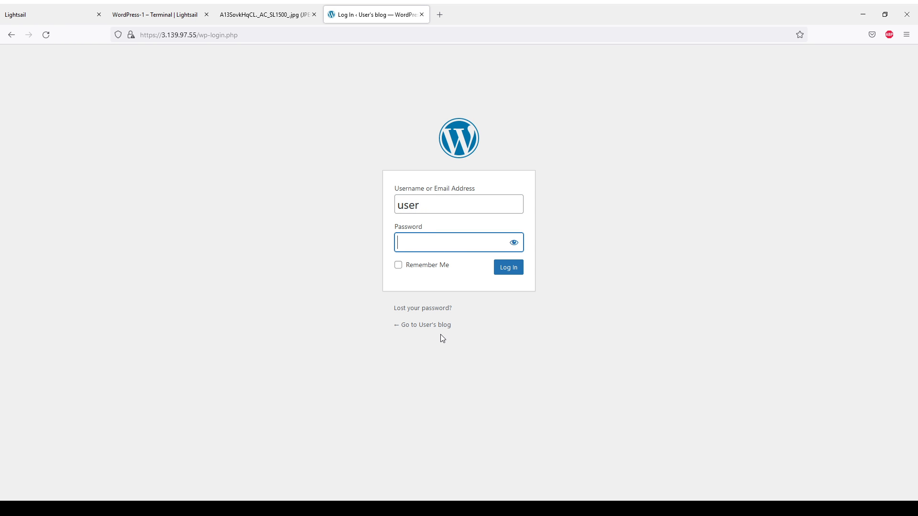
{"action": "key", "text": "ctrl+v"}
{"action": "left_click", "coordinate": [508, 269]}
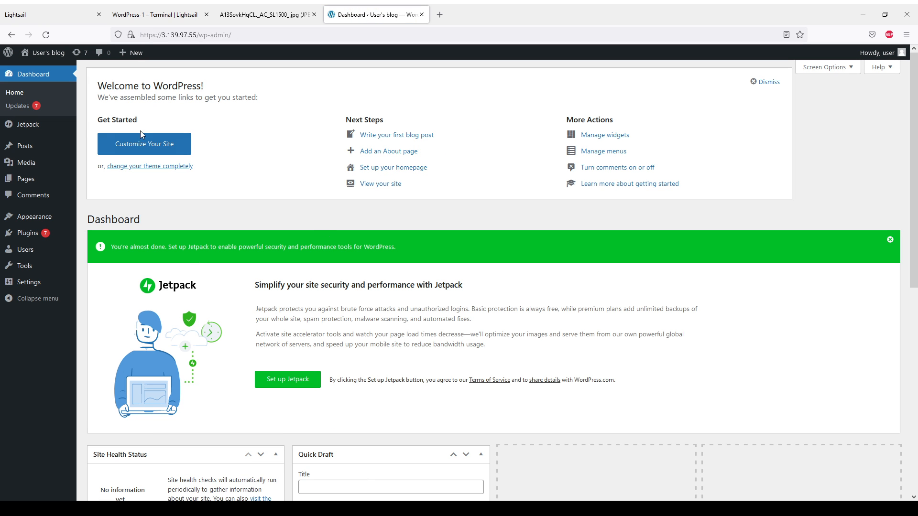
Go from All Pages to the Posts list and open the Hello world! post in the editor
{"action": "mouse_move", "coordinate": [68, 152]}
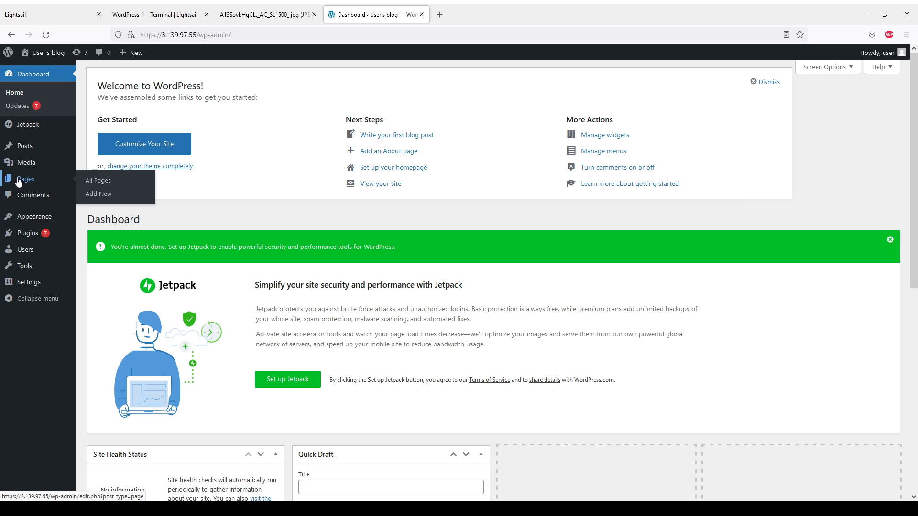
{"action": "left_click", "coordinate": [90, 182]}
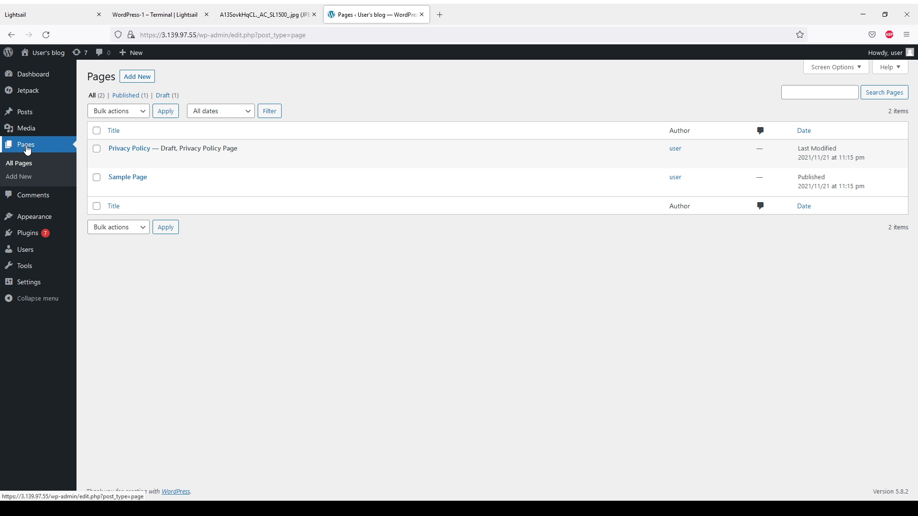
{"action": "left_click", "coordinate": [24, 113]}
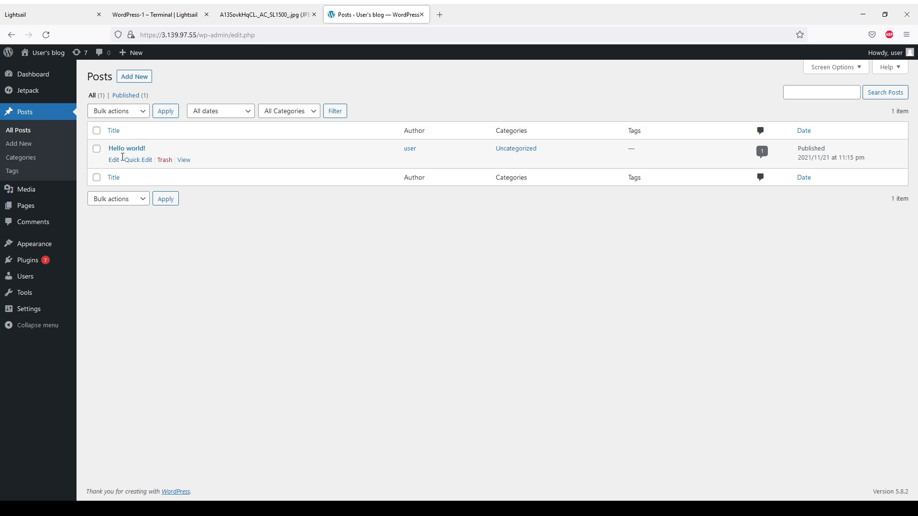
{"action": "left_click", "coordinate": [122, 149]}
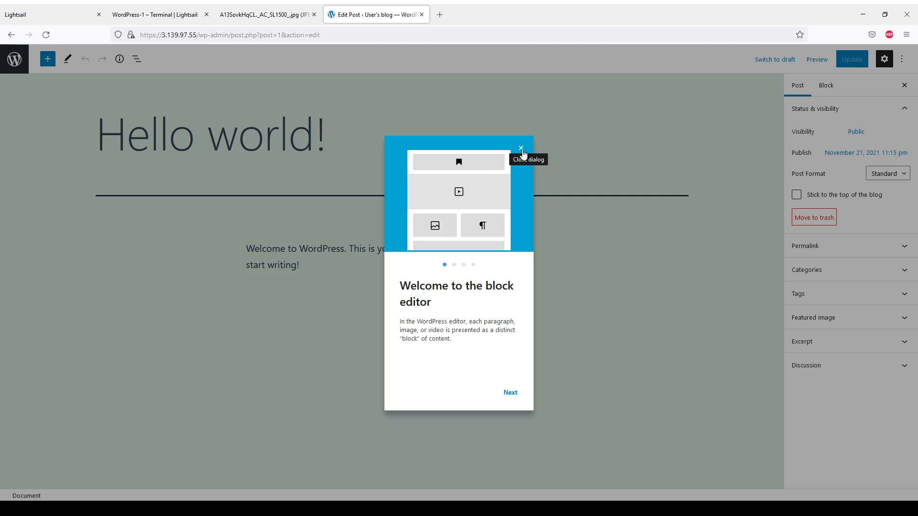
Replace the post body with a welcome greeting and 'Te tejo dispuntado!', update it, and select the site IP
{"action": "left_click", "coordinate": [522, 149]}
{"action": "left_click_drag", "start_coordinate": [316, 266], "coordinate": [254, 249]}
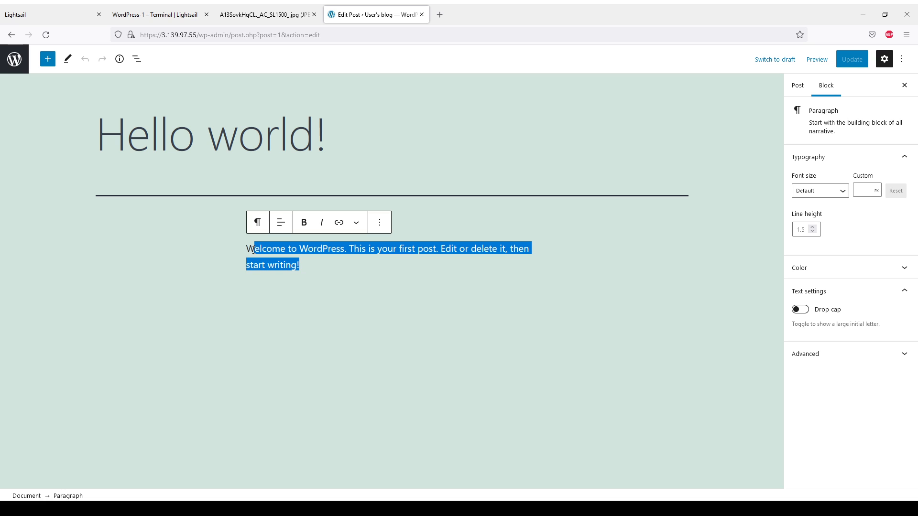
{"action": "type", "text": "elcome"}
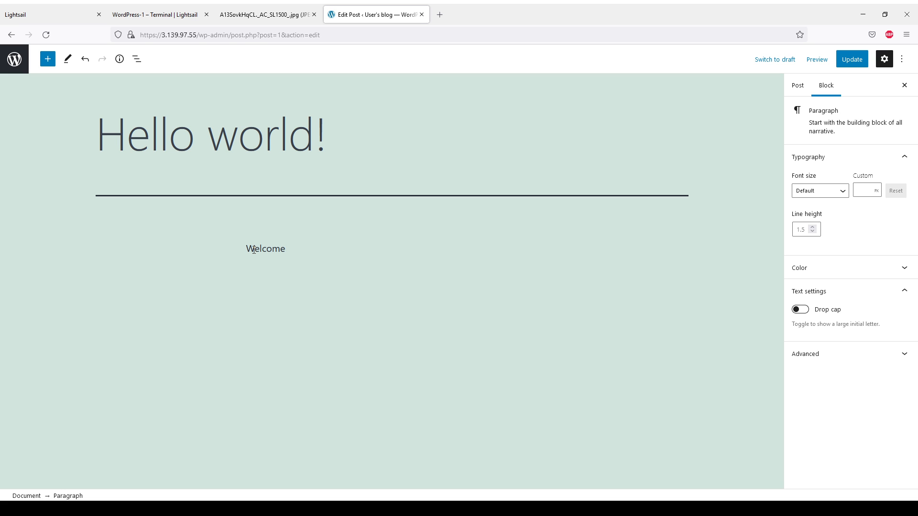
{"action": "type", "text": " Momchichi!"}
{"action": "type", "text": "Te tejo "}
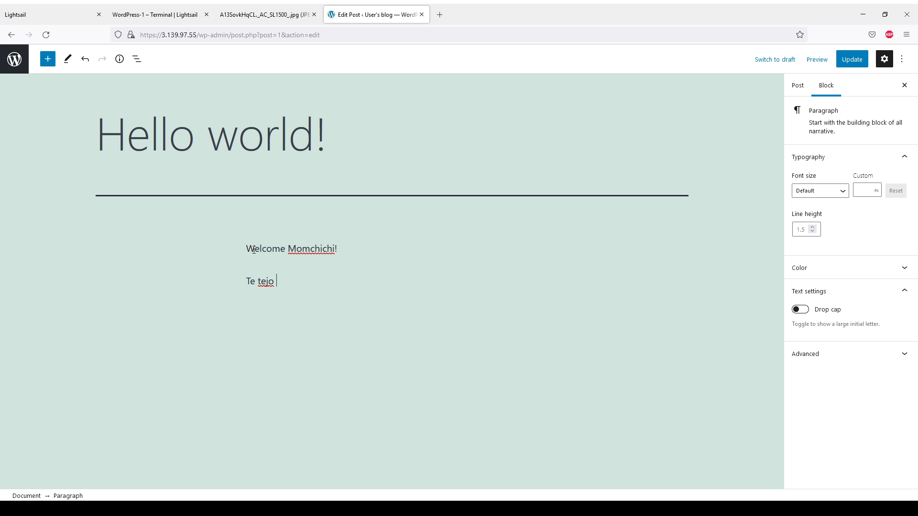
{"action": "type", "text": "dispunt"}
{"action": "type", "text": "adoi"}
{"action": "type", "text": "!"}
{"action": "left_click", "coordinate": [854, 66]}
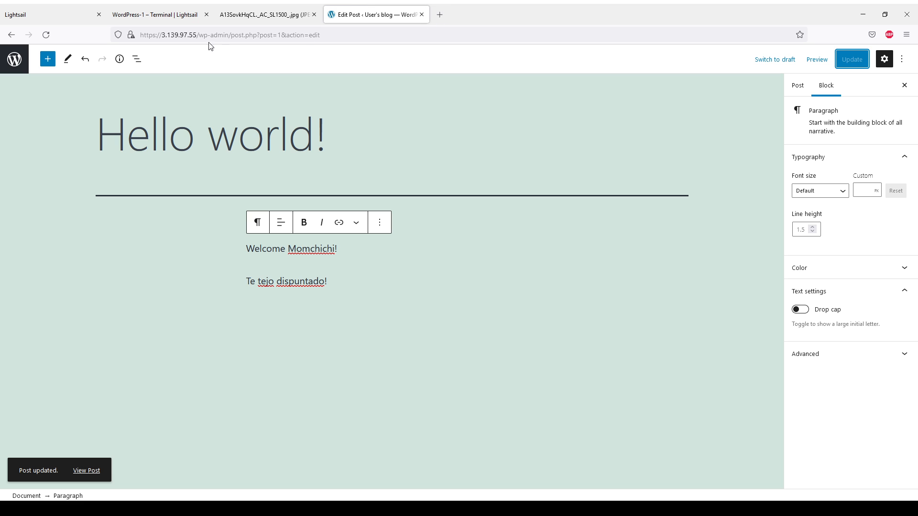
{"action": "left_click_drag", "start_coordinate": [199, 34], "coordinate": [161, 38]}
{"action": "key", "text": "ctrl+c"}
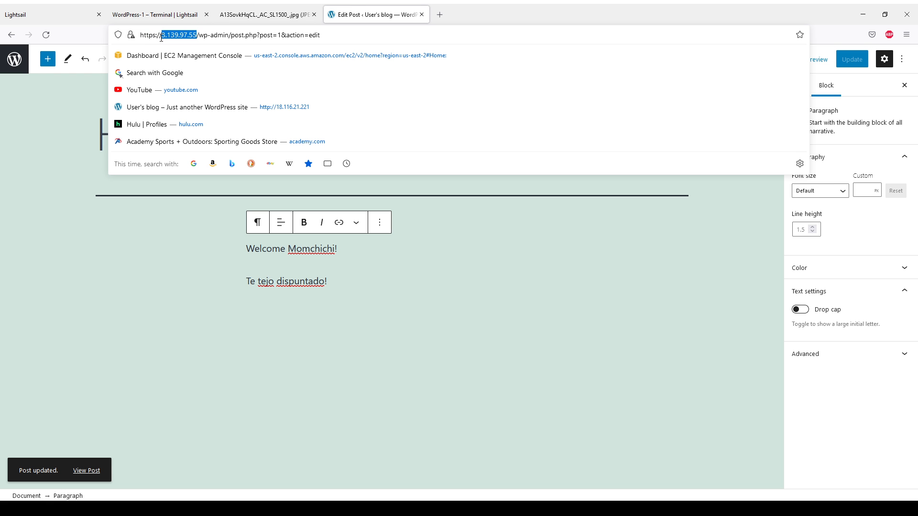
Load the site's IP in a new tab and highlight the new greeting on the live post
{"action": "left_click", "coordinate": [440, 15]}
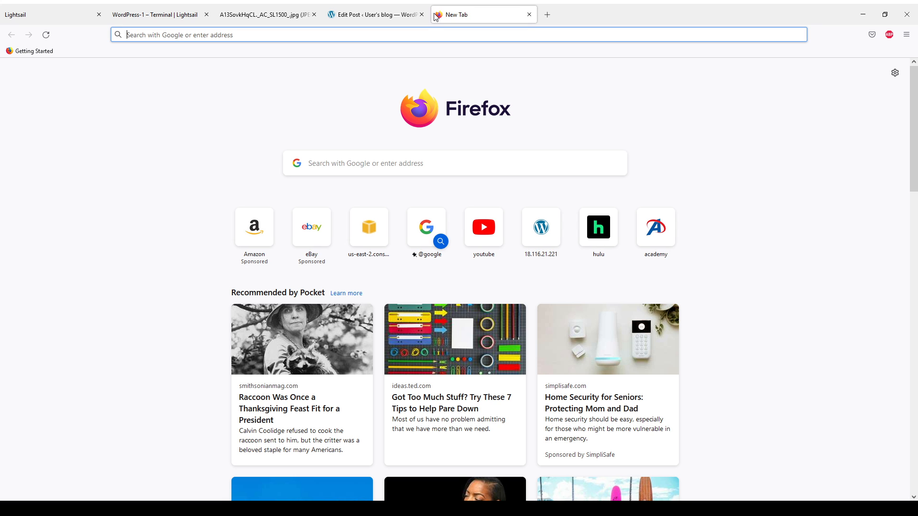
{"action": "key", "text": "ctrl+v"}
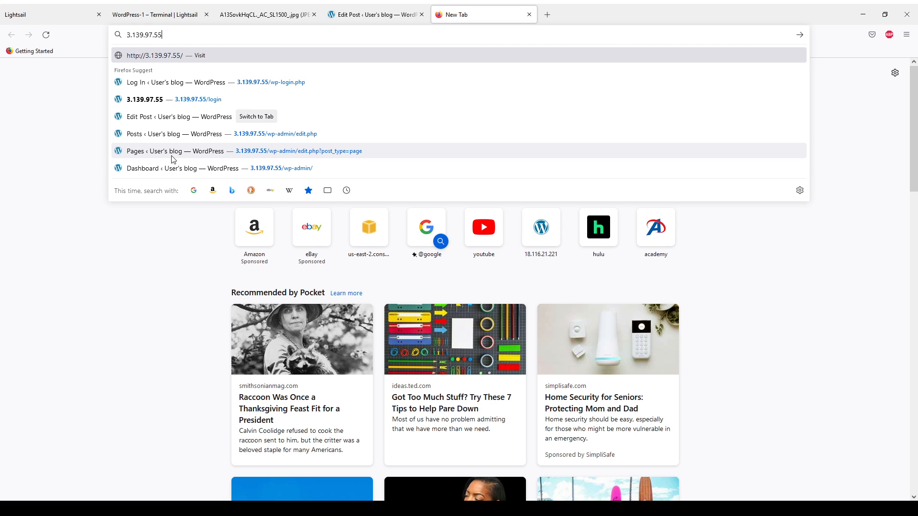
{"action": "key", "text": "Return"}
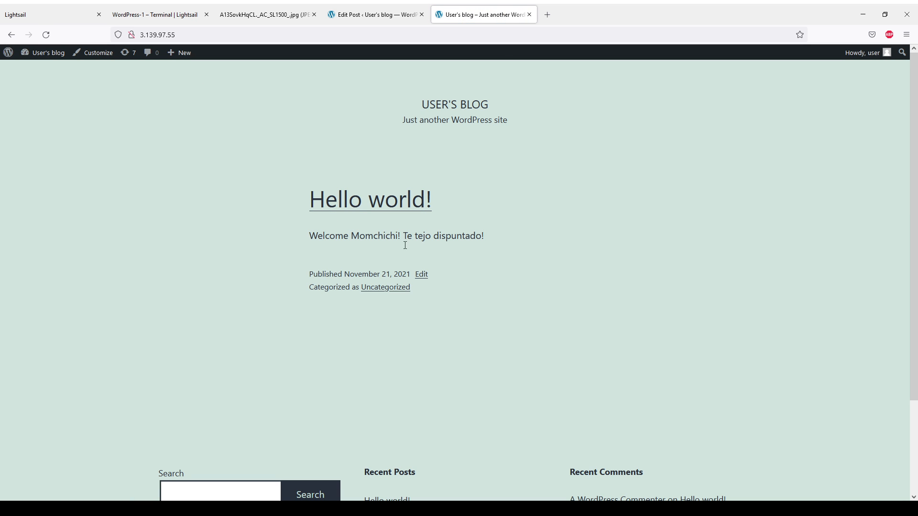
{"action": "left_click_drag", "start_coordinate": [314, 240], "coordinate": [484, 237]}
{"action": "left_click", "coordinate": [484, 236]}
{"action": "left_click", "coordinate": [164, 19]}
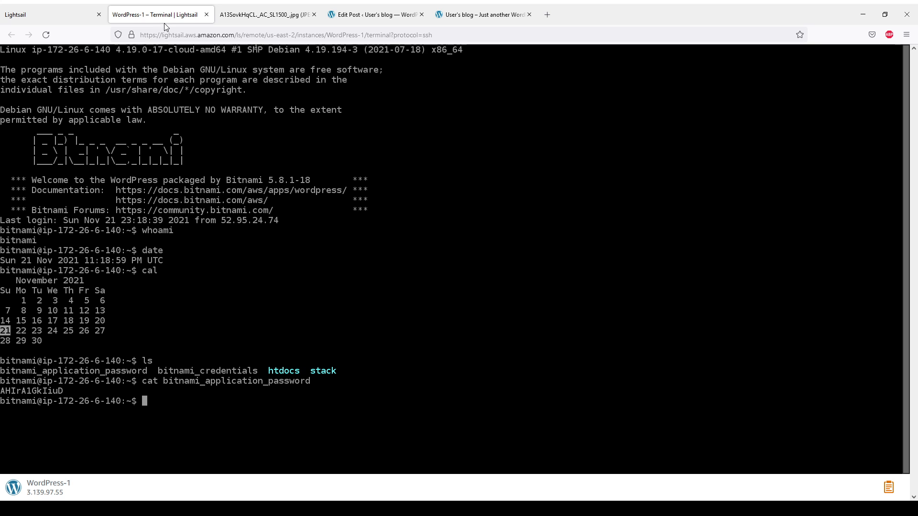
{"action": "left_click_drag", "start_coordinate": [286, 360], "coordinate": [286, 352]}
{"action": "left_click_drag", "start_coordinate": [198, 421], "coordinate": [204, 412]}
{"action": "left_click", "coordinate": [458, 14]}
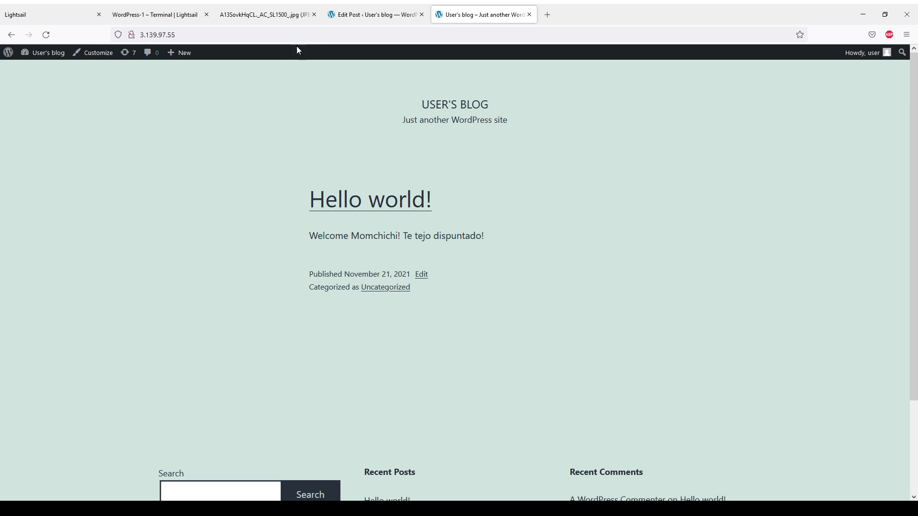
{"action": "left_click", "coordinate": [200, 35]}
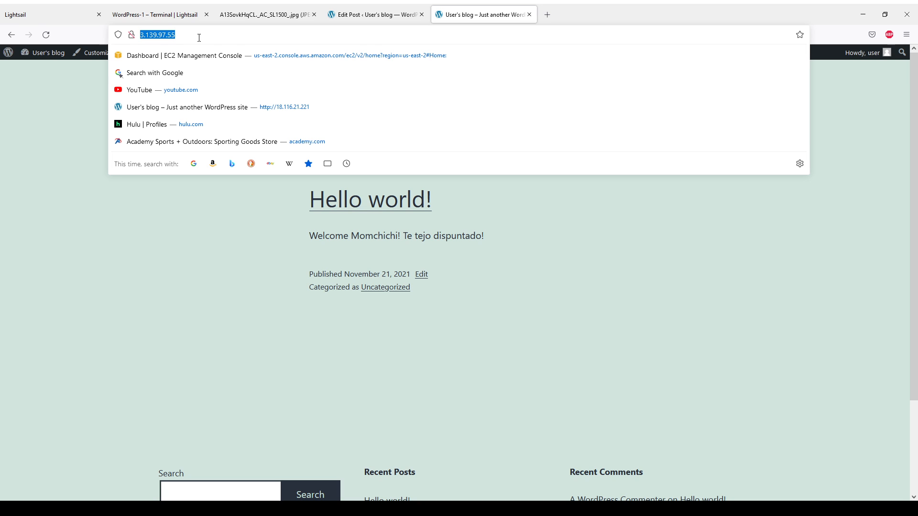
{"action": "left_click", "coordinate": [318, 255]}
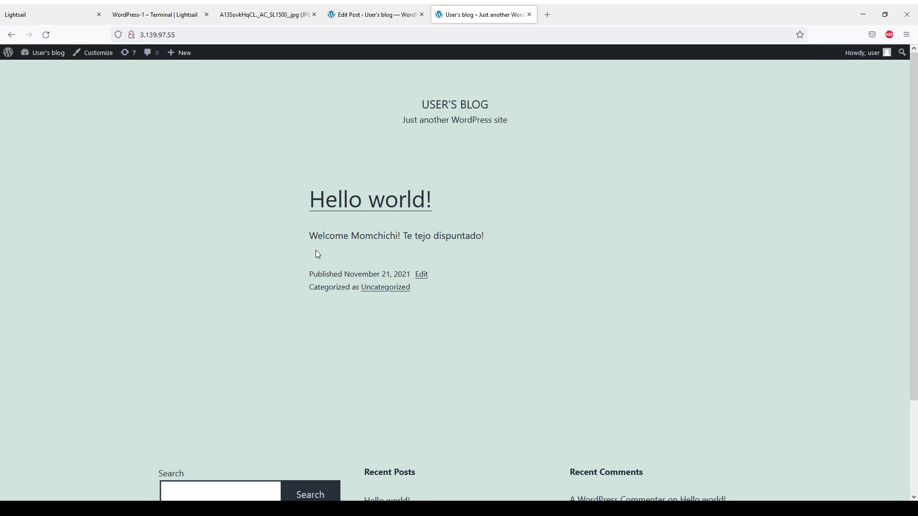